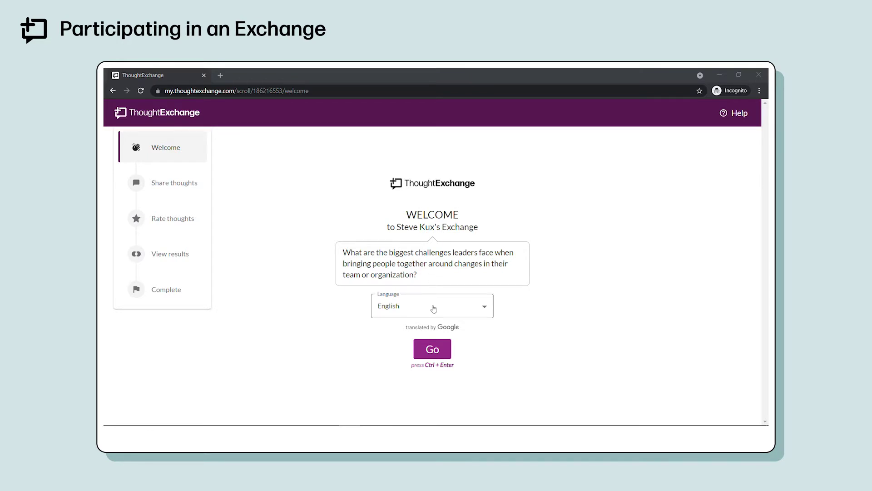
View the available languages, keep English and start the Exchange
left_click(434, 309)
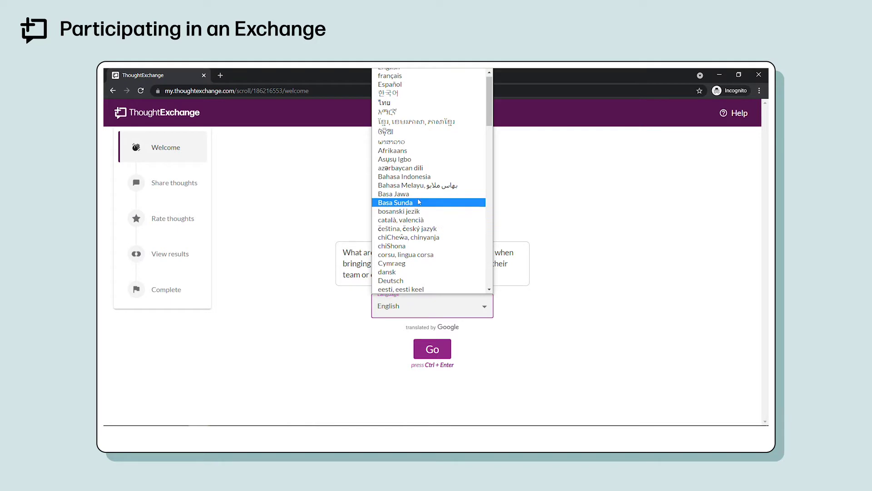
left_click(524, 316)
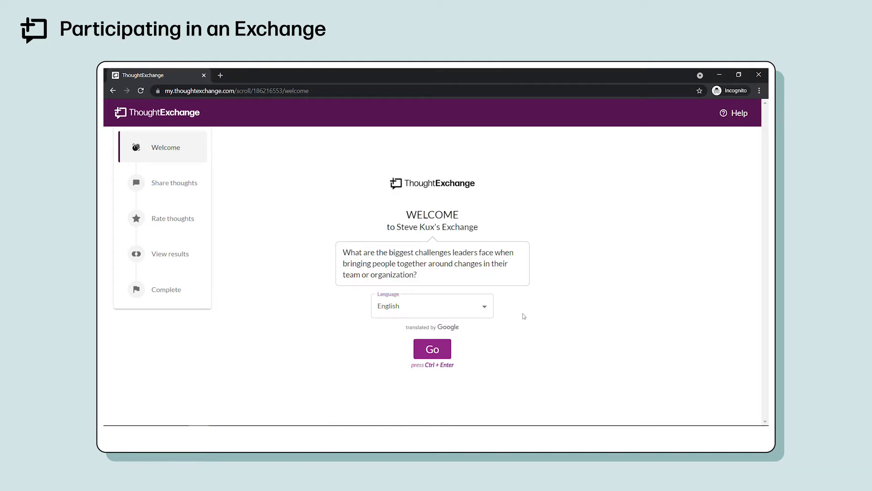
left_click(436, 349)
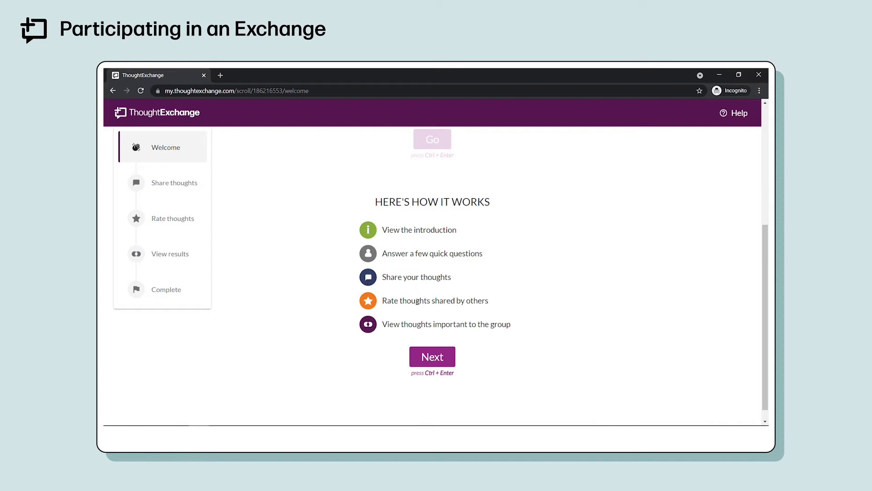
Continue past the how-it-works overview and the introduction, and accept the privacy terms
left_click(433, 356)
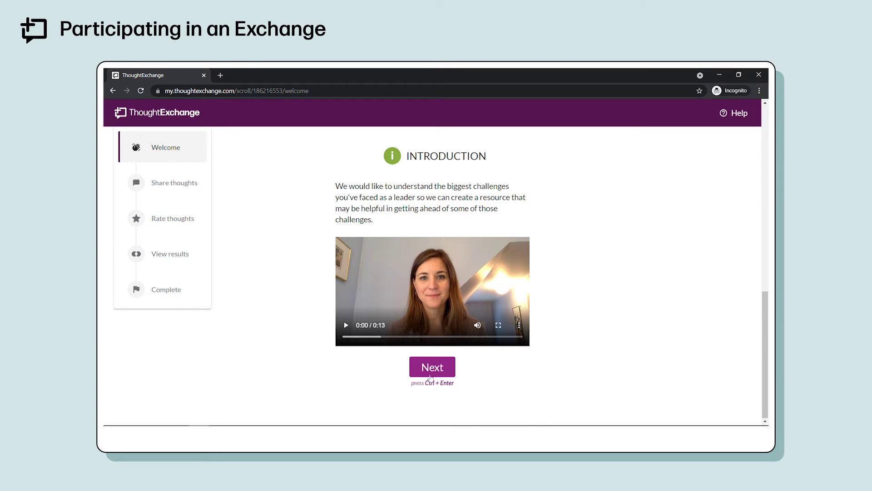
left_click(433, 372)
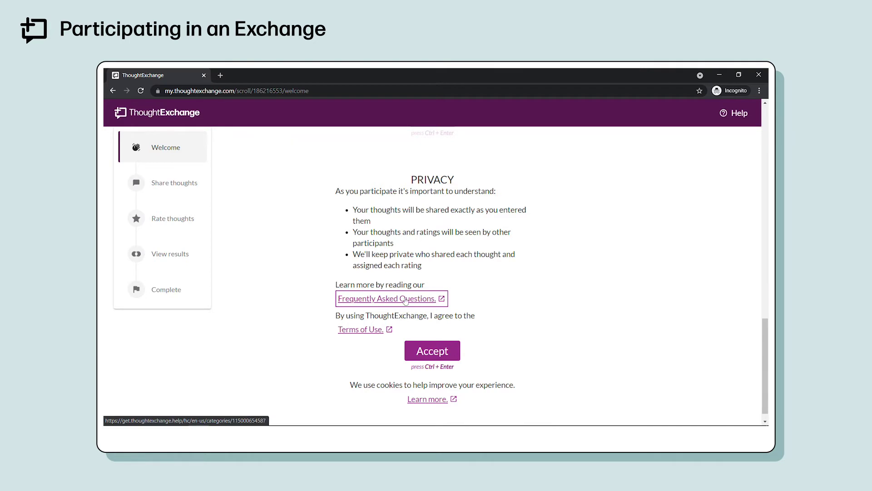
left_click(433, 352)
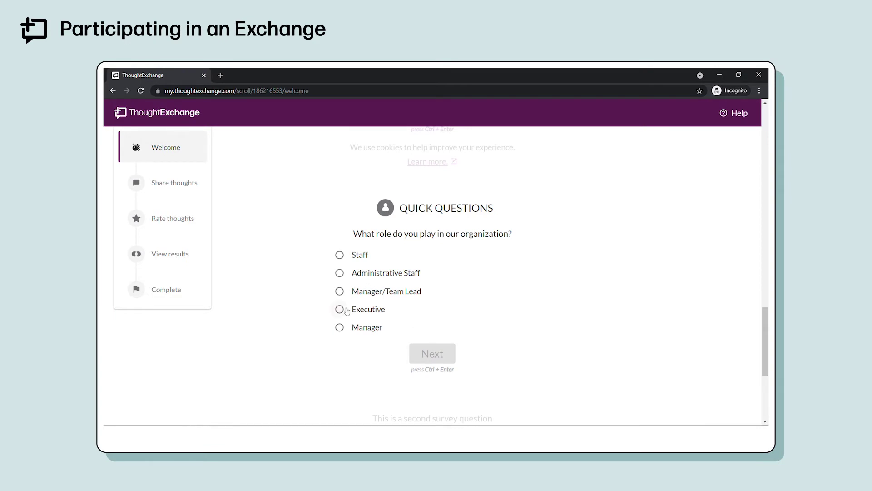
Answer the quick questions with Executive as the organization role and C for the second survey question
left_click(340, 310)
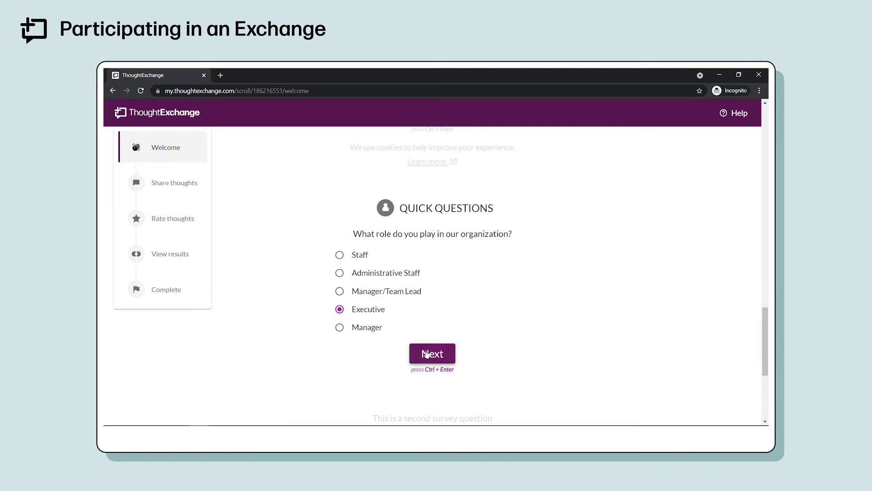
left_click(427, 354)
left_click(339, 286)
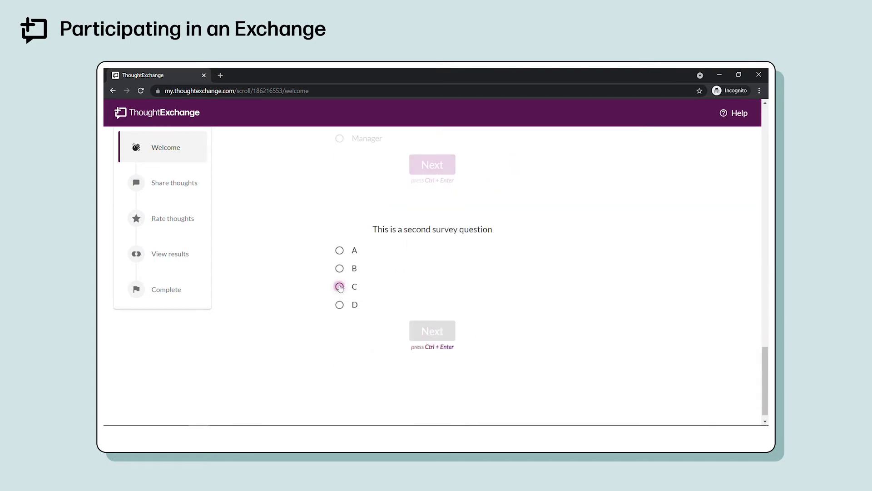
left_click(431, 333)
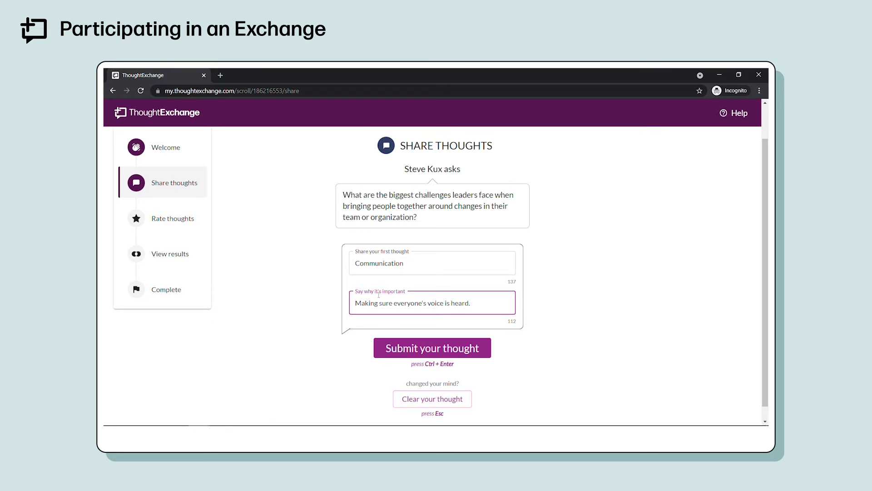
Submit the first thought "Communication" with the reason "Making sure everyone's voice is heard." and finish sharing thoughts
left_click(444, 349)
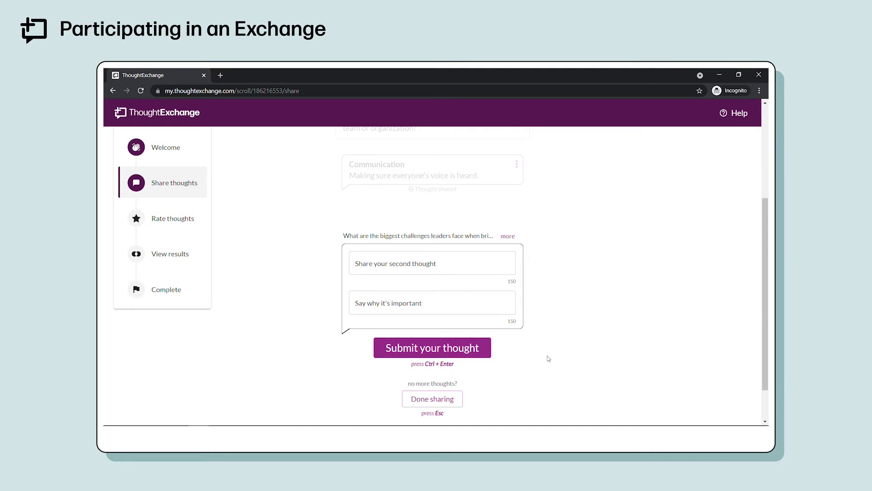
left_click(438, 399)
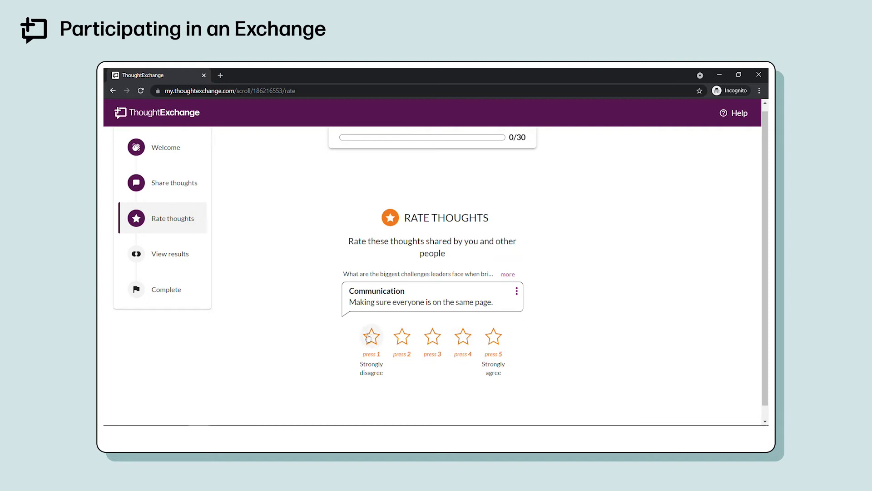
Rate ten shared thoughts, from "Communication" through "Time.", giving each one 3 to 5 stars
left_click(465, 339)
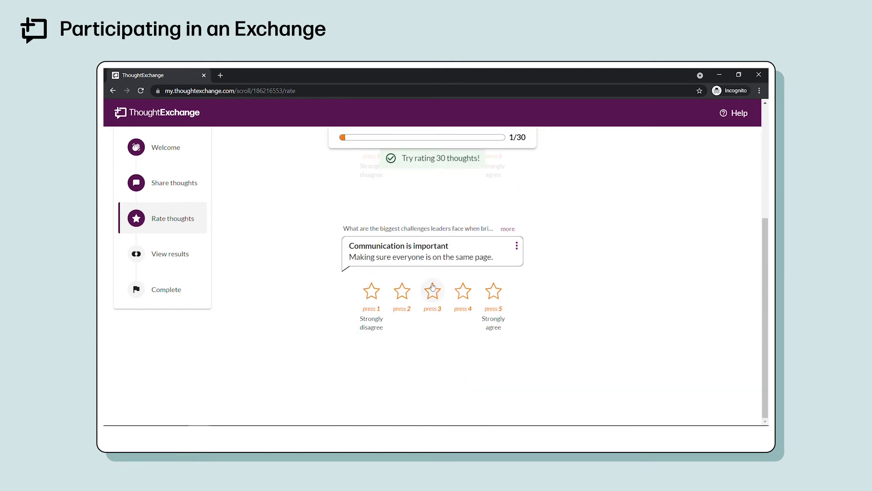
left_click(432, 289)
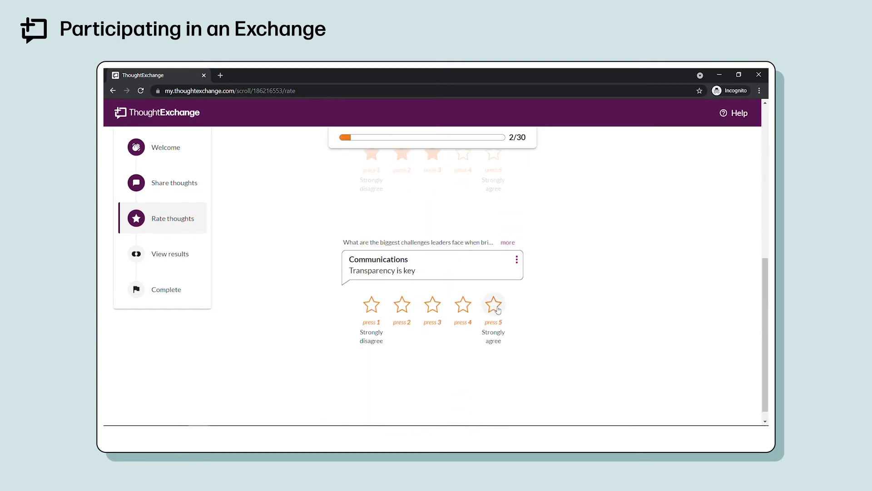
left_click(497, 308)
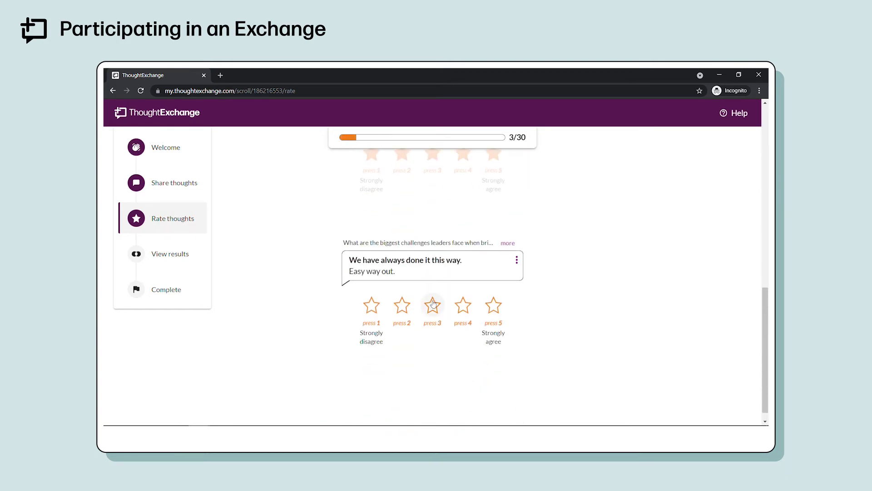
left_click(433, 306)
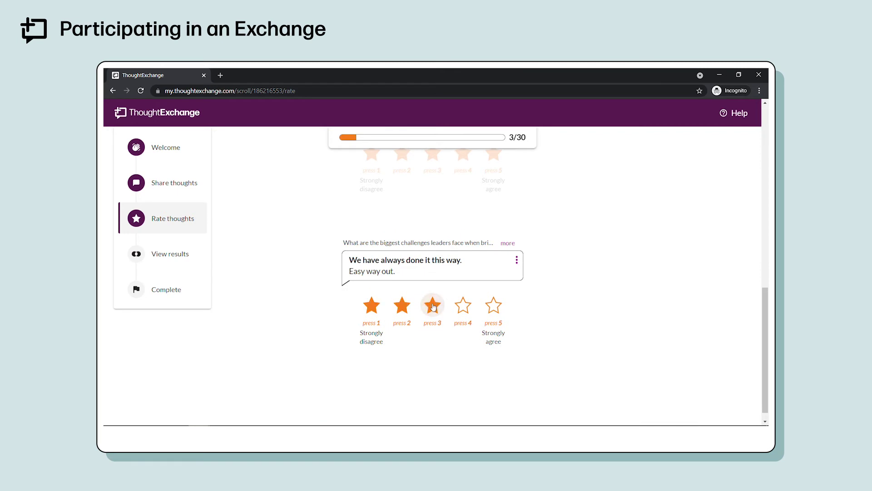
left_click(464, 308)
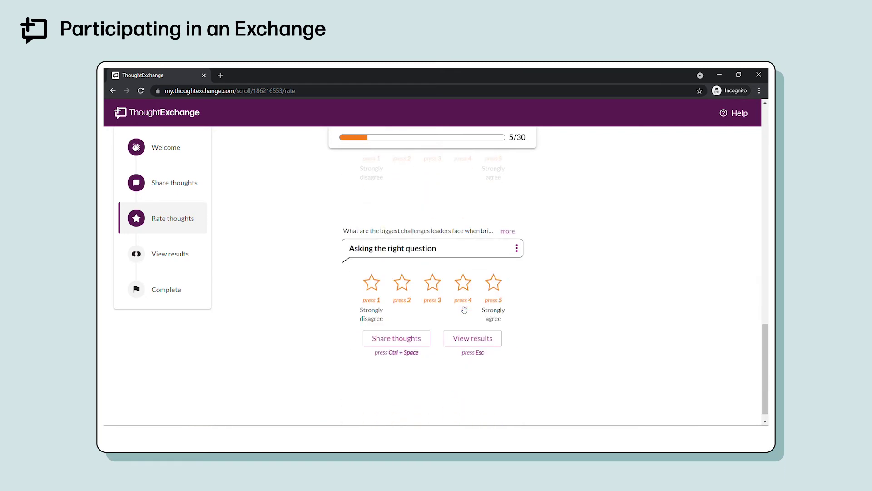
left_click(434, 284)
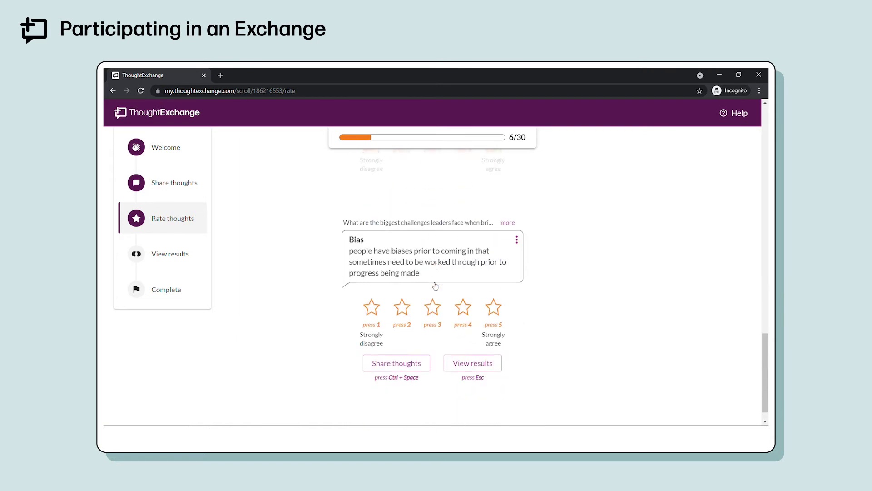
left_click(491, 302)
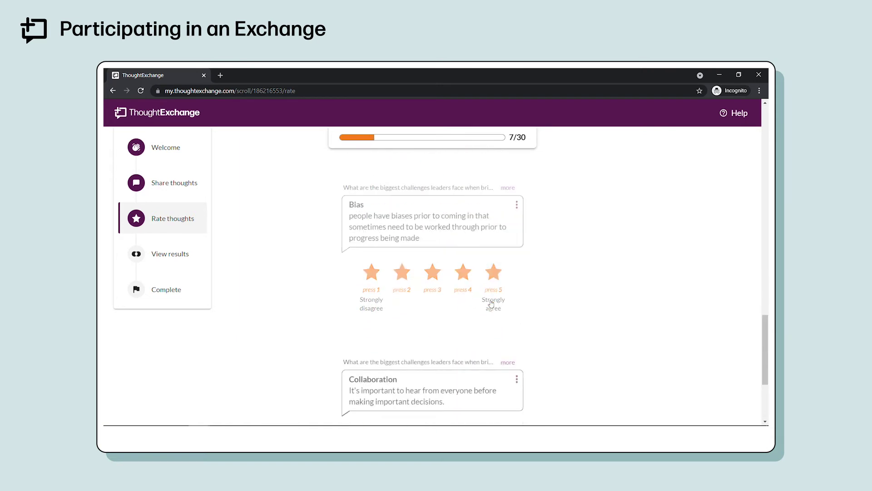
left_click(437, 298)
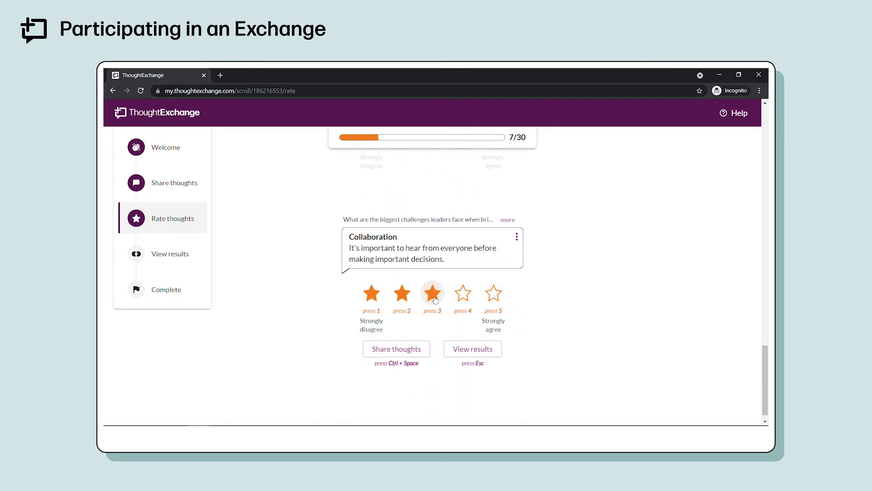
left_click(493, 300)
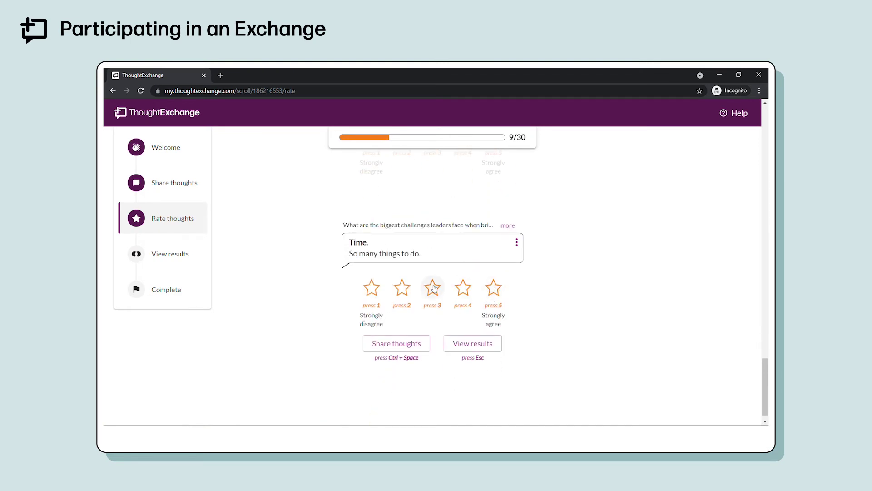
left_click(433, 288)
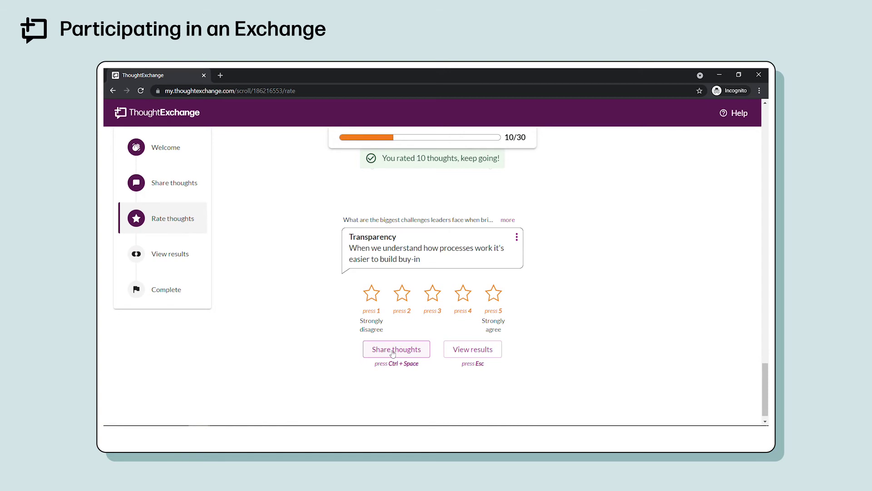
Go to the Exchange results and view the thoughts grouped under the "communication" topic
left_click(481, 350)
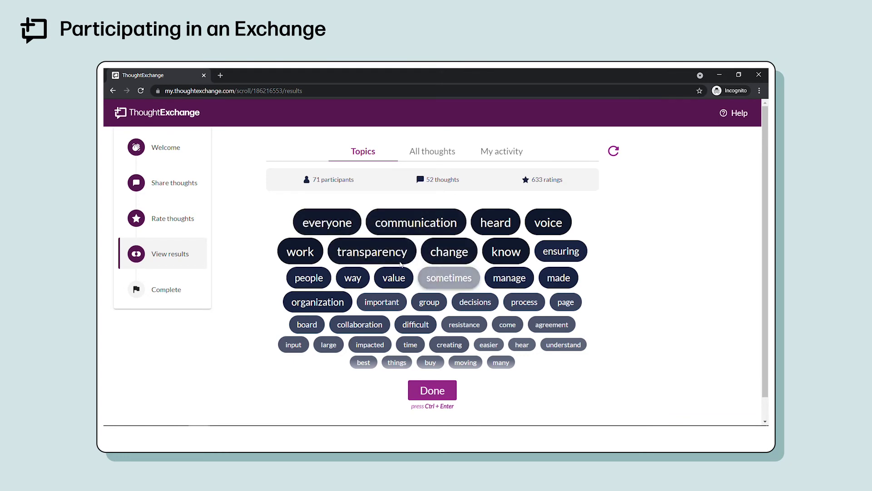
left_click(403, 224)
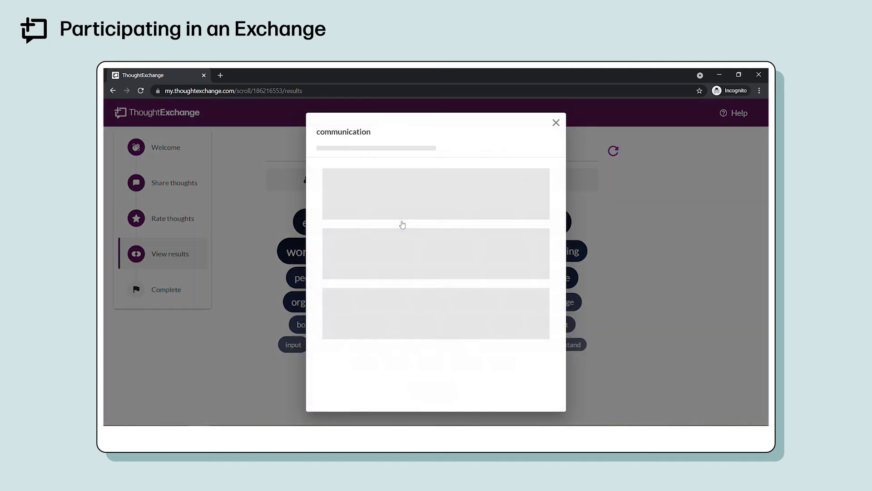
left_click(556, 124)
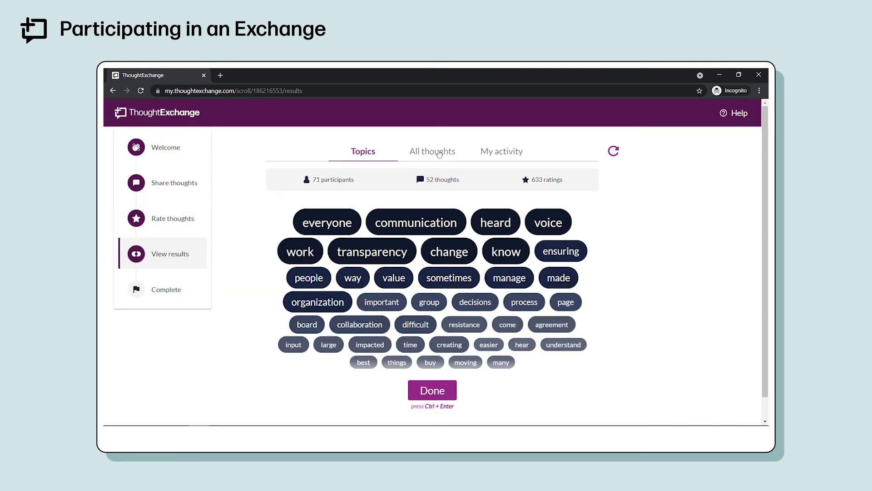
Browse all thoughts sorted by highest rated, comparing the list view with the grid view
left_click(439, 153)
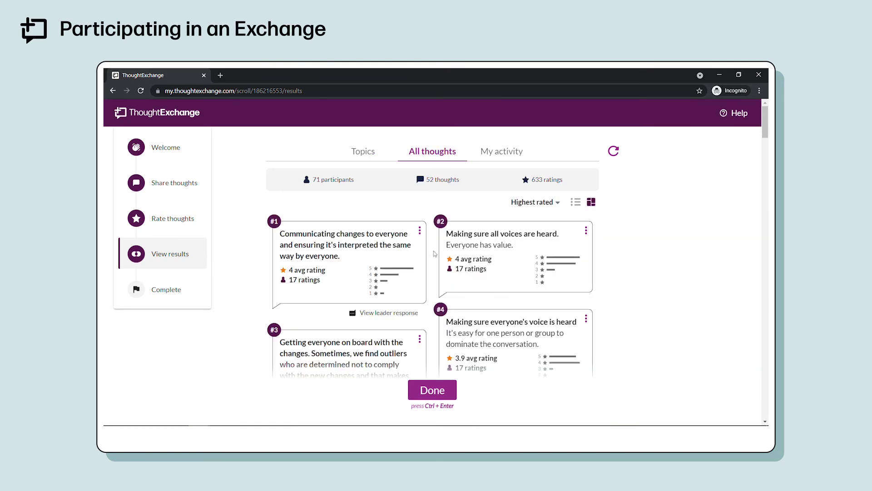
scroll(409, 243, "down", 1)
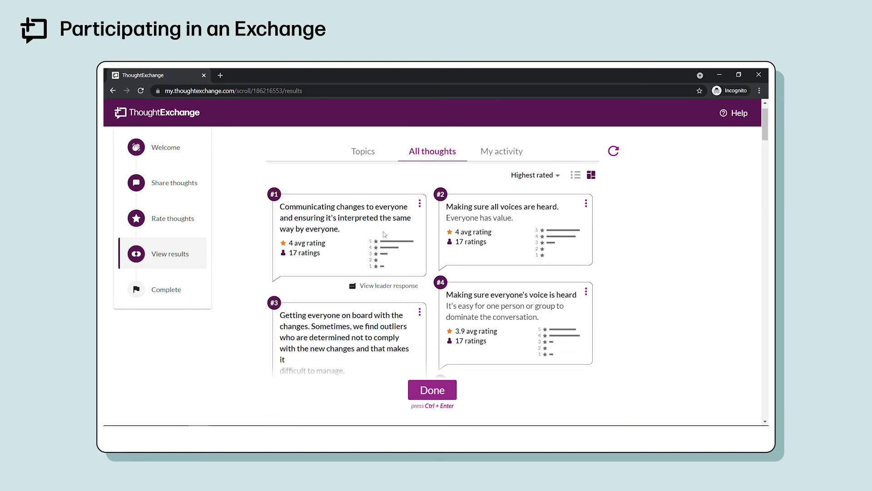
scroll(420, 297, "down", 5)
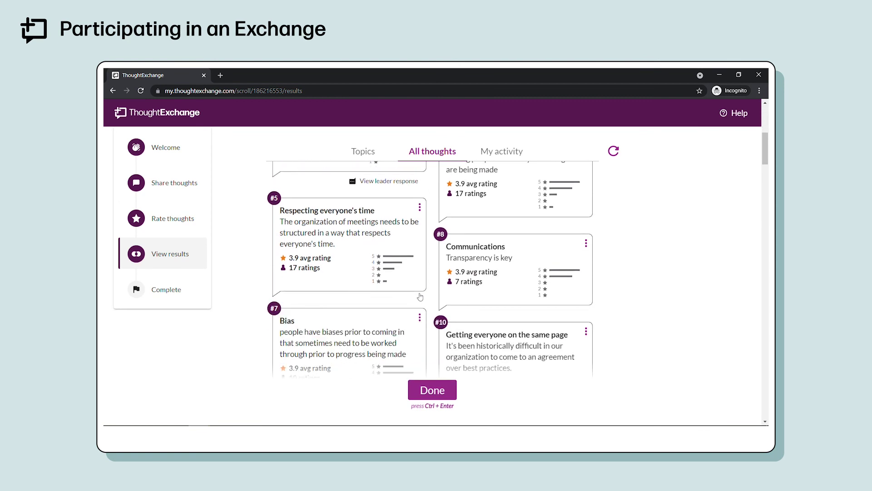
scroll(420, 297, "up", 5)
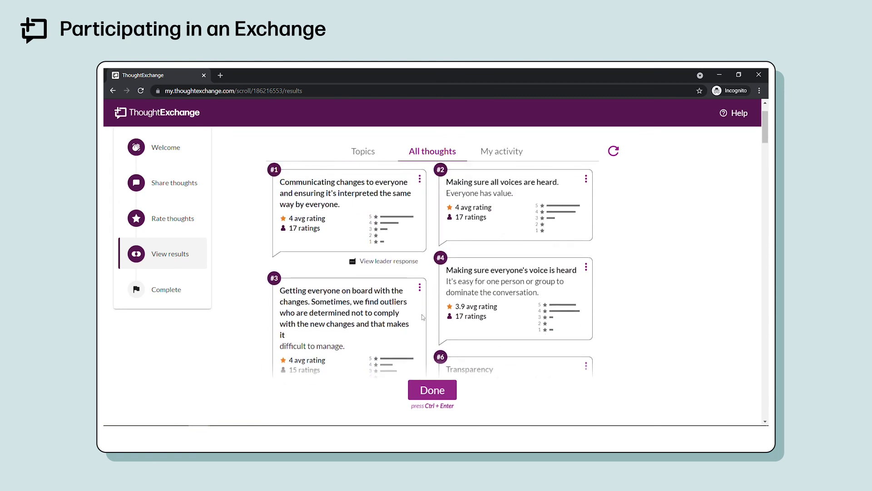
scroll(422, 317, "up", 1)
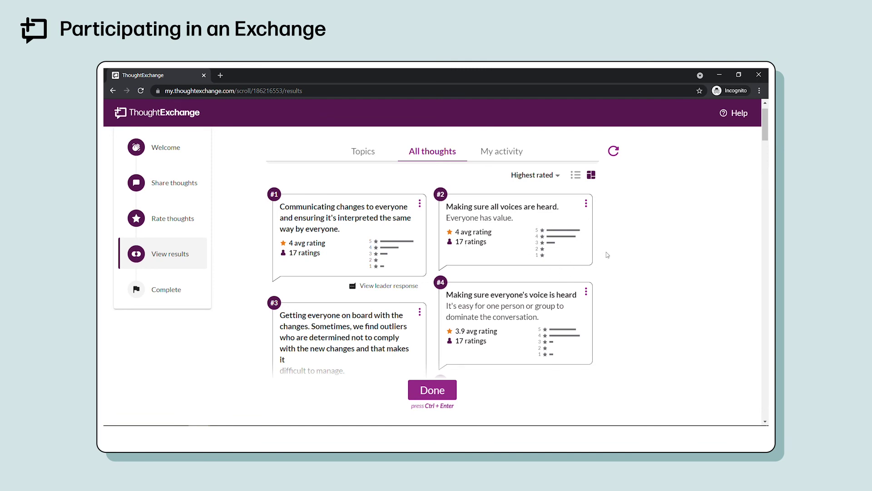
left_click(575, 175)
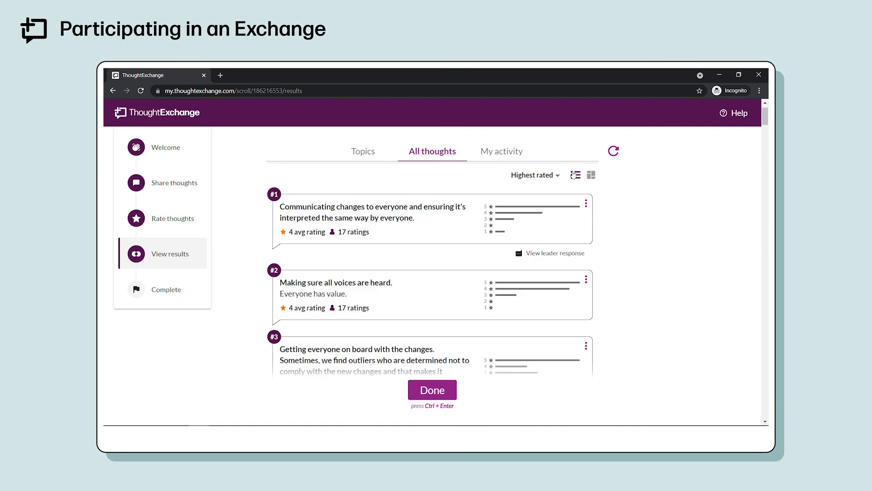
left_click(591, 175)
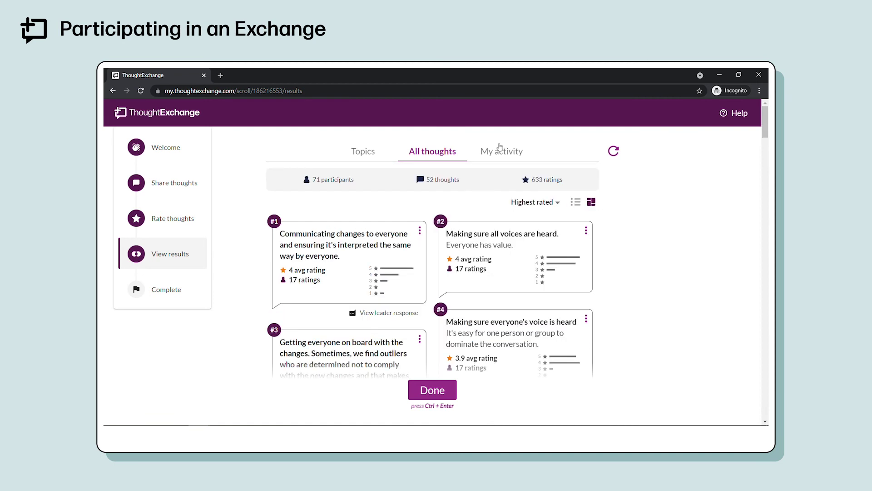
Review the personal activity results, keep the "how I'm similar" filter and complete the Exchange
left_click(500, 146)
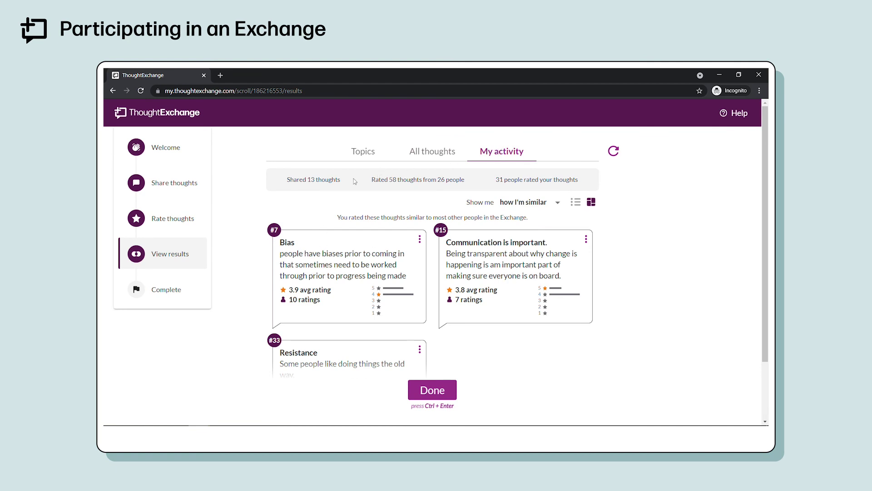
left_click(528, 204)
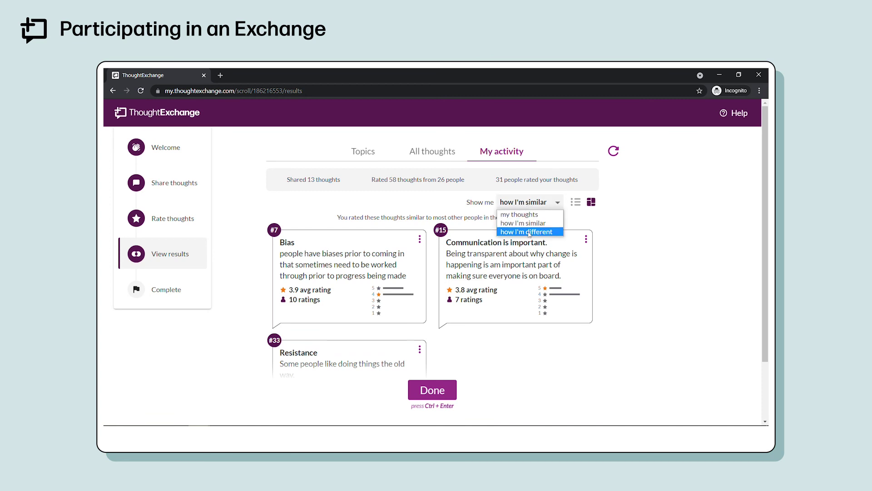
left_click(578, 223)
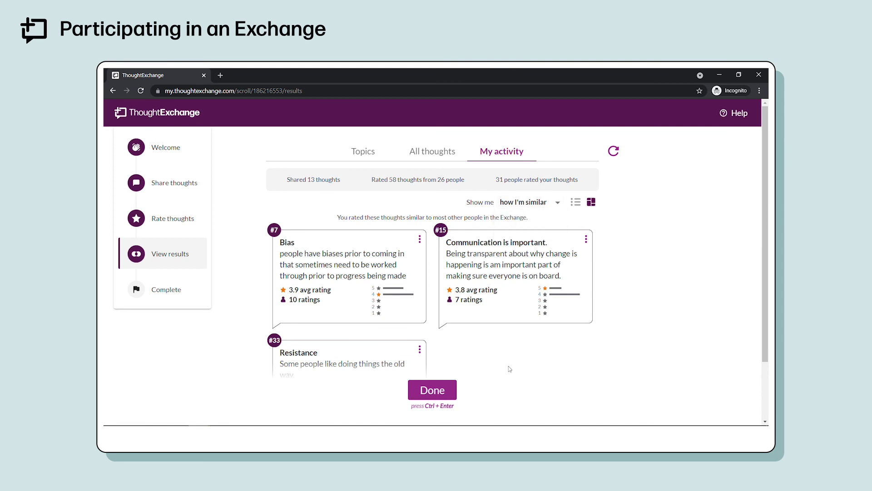
left_click(429, 391)
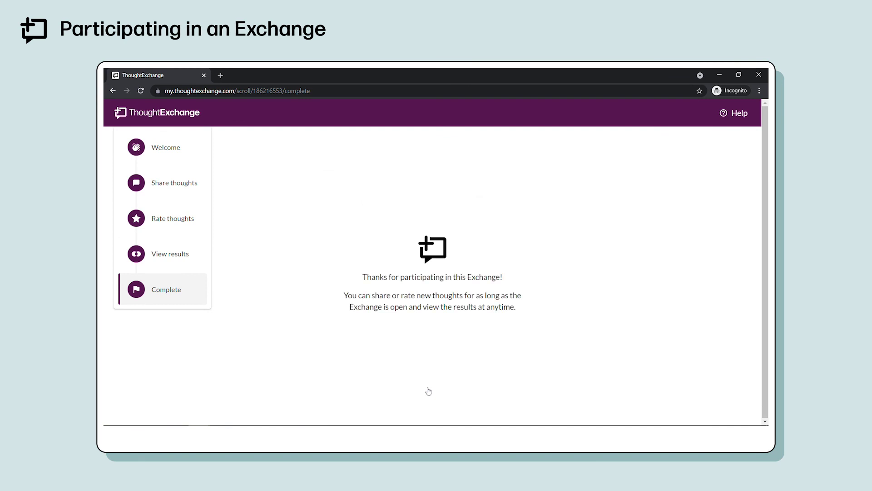